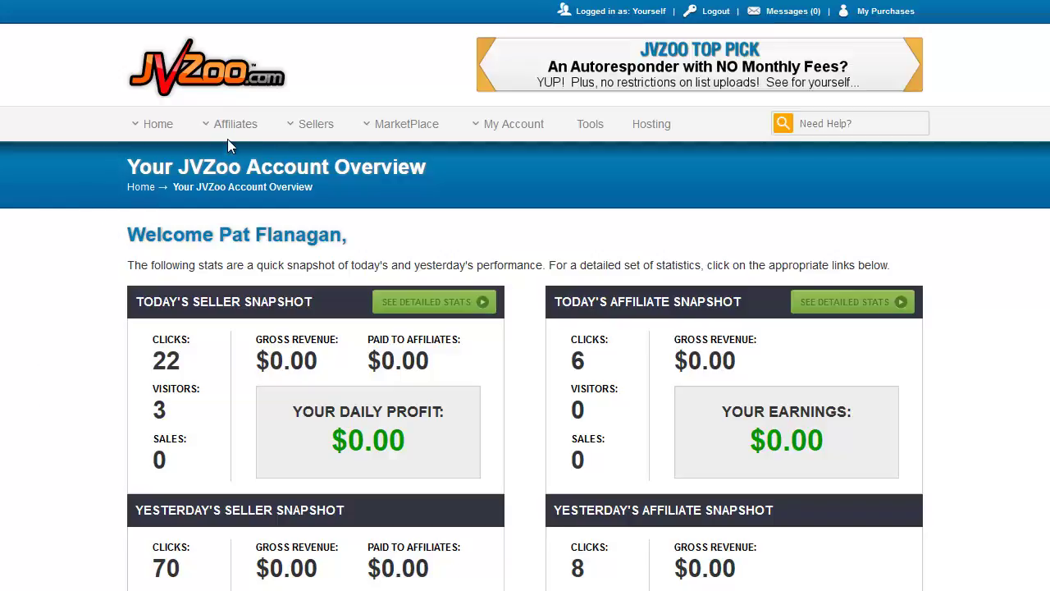
# - Reveal the Affiliates dropdown menu from the JVZoo account overview
pyautogui.moveTo(239, 128)
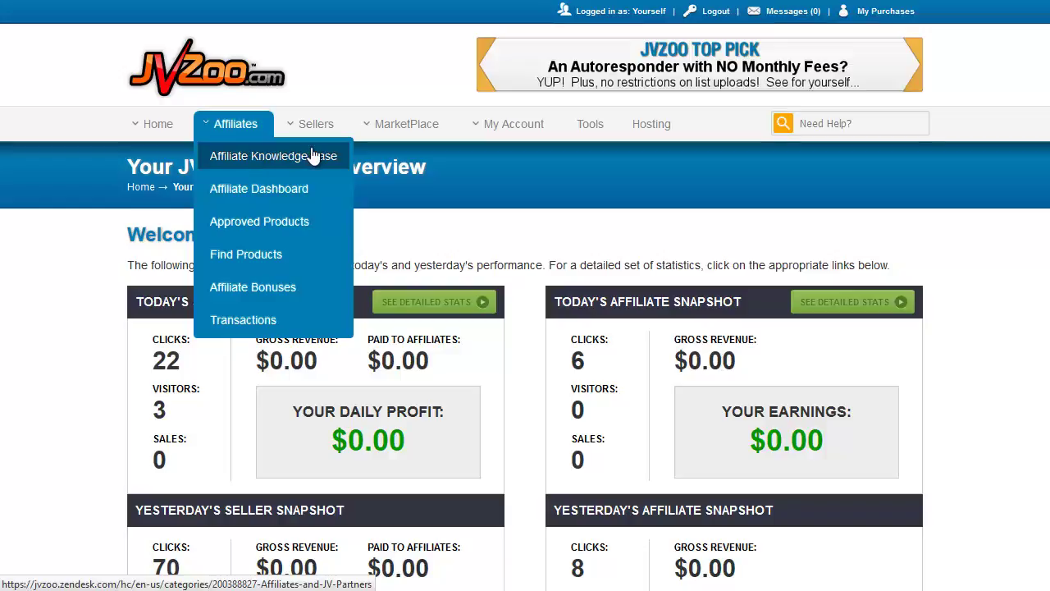
# - Open the Affiliate Dashboard and highlight the $126.27 outstanding paid commissions line
pyautogui.click(279, 193)
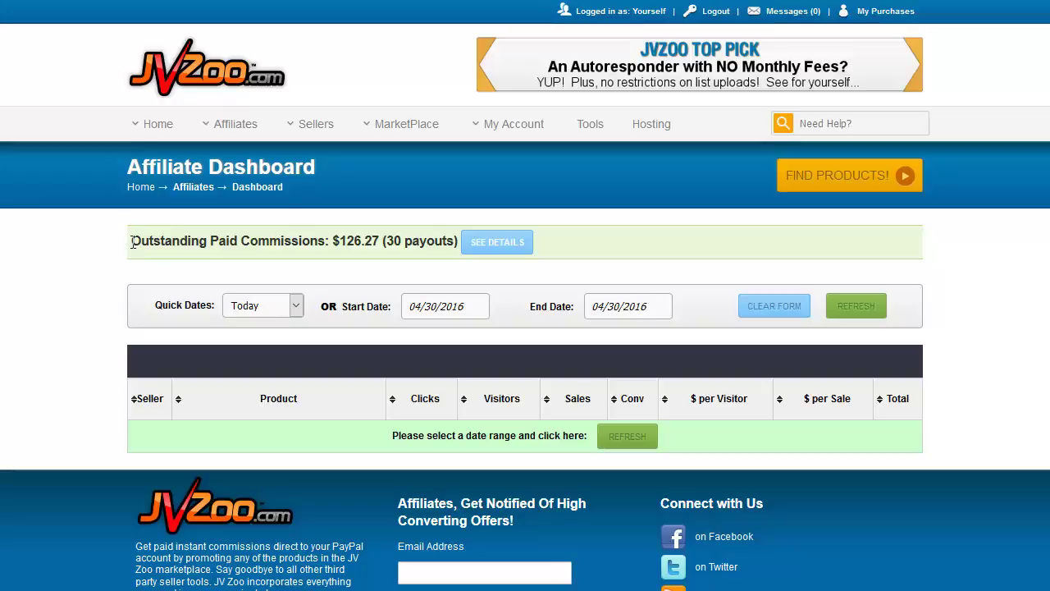
pyautogui.moveTo(132, 241); pyautogui.dragTo(314, 243)
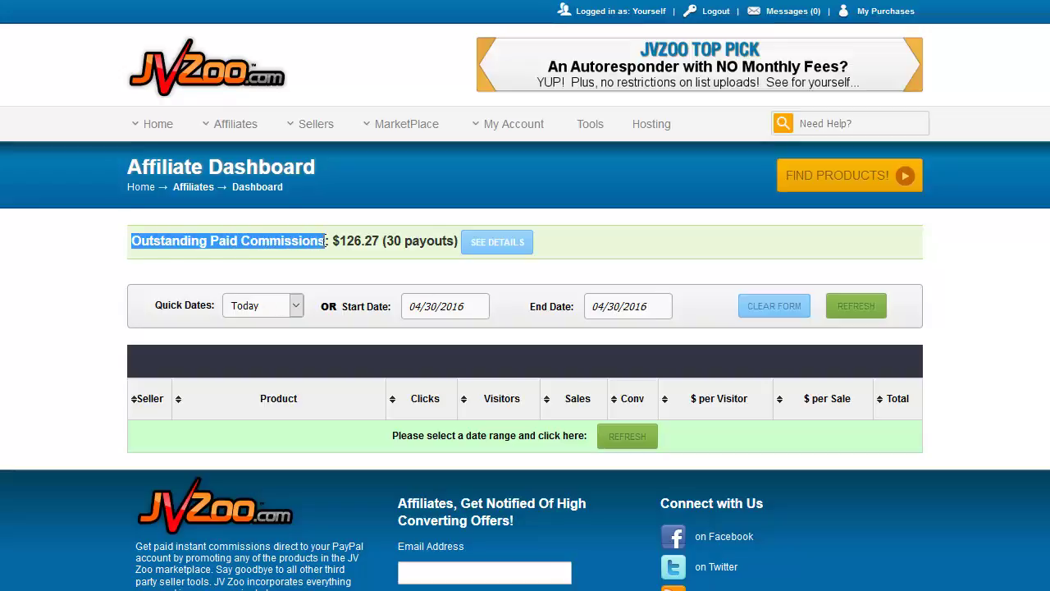
pyautogui.click(72, 255)
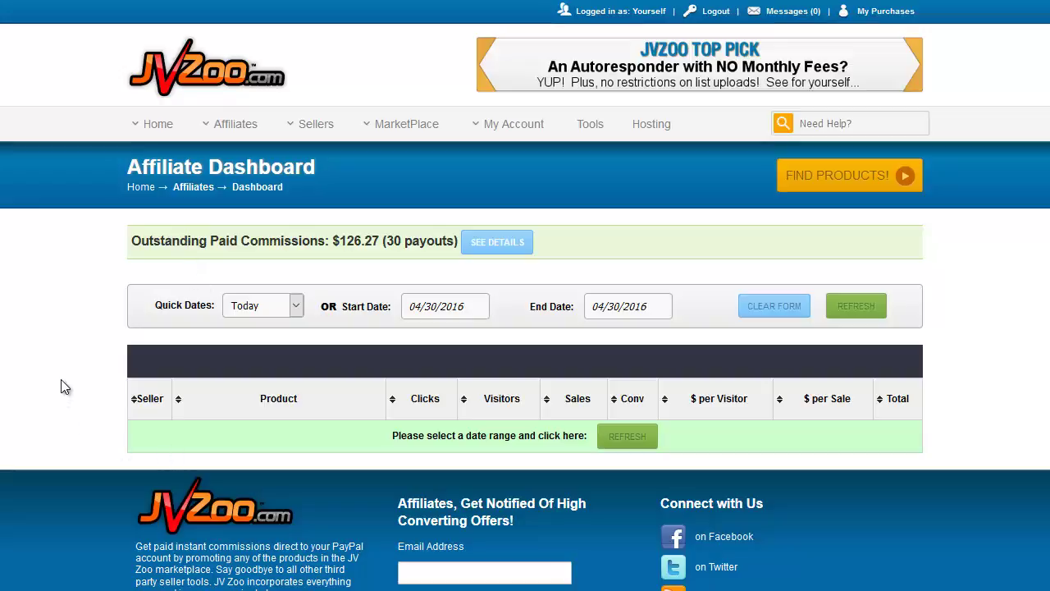
# - Refresh the dashboard stats with Quick Dates set to All Time (01/01/2011–04/30/2016)
pyautogui.click(295, 305)
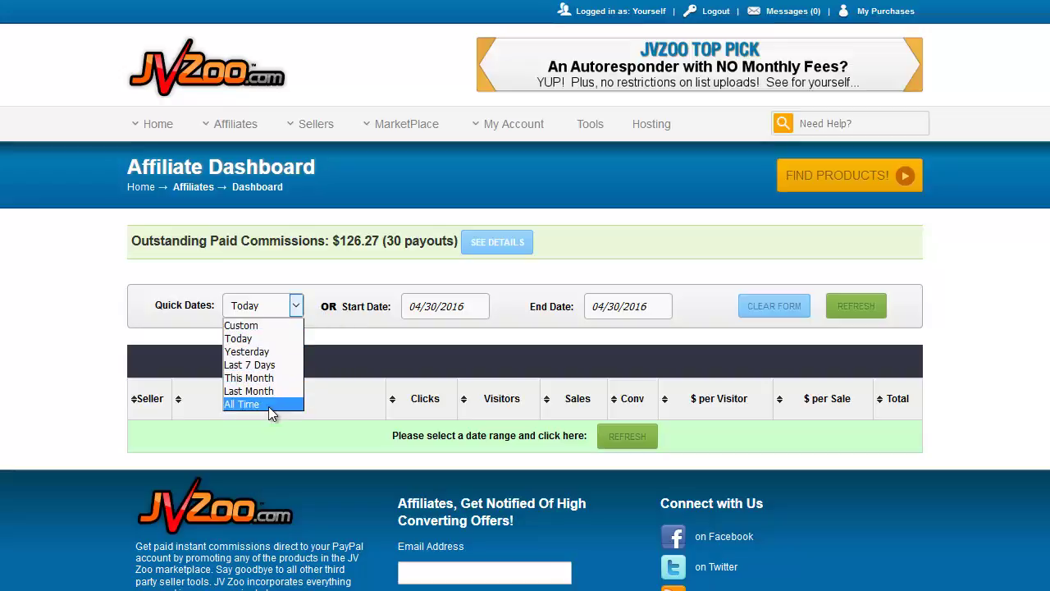
pyautogui.moveTo(500, 306); pyautogui.dragTo(665, 306)
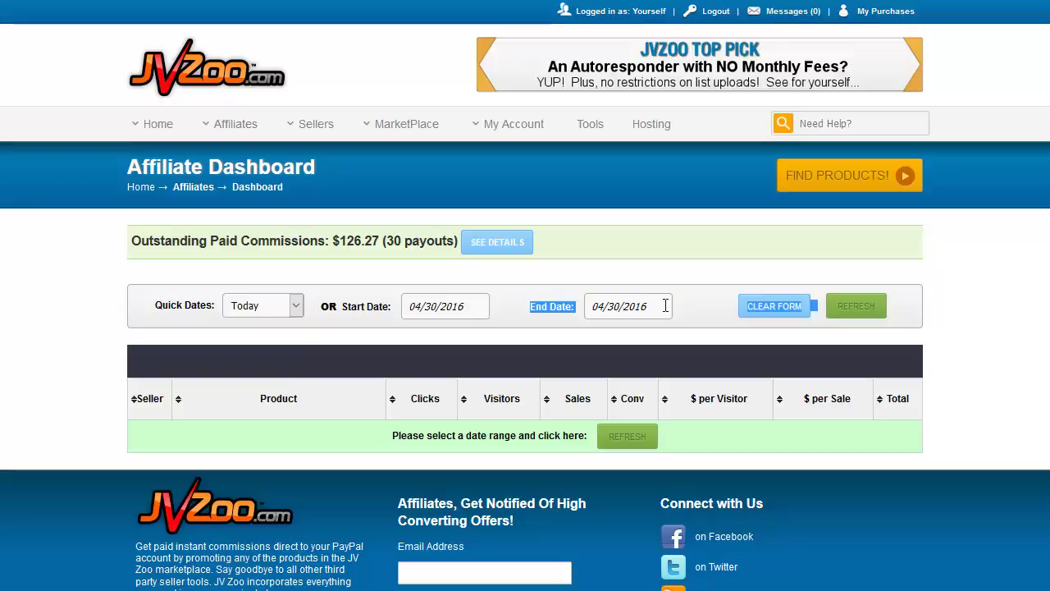
pyautogui.click(316, 305)
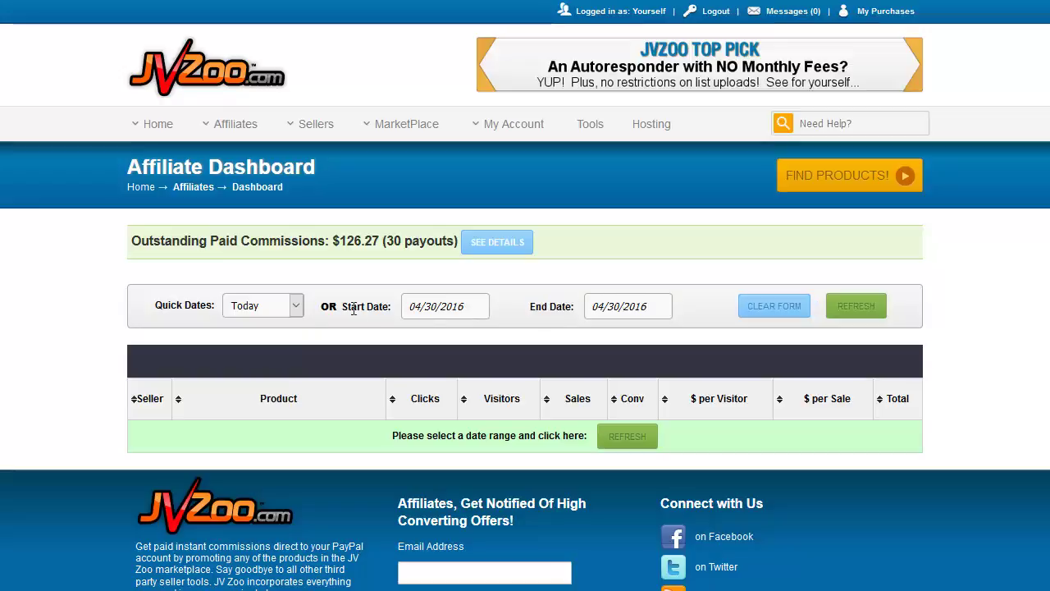
pyautogui.click(297, 312)
pyautogui.click(269, 400)
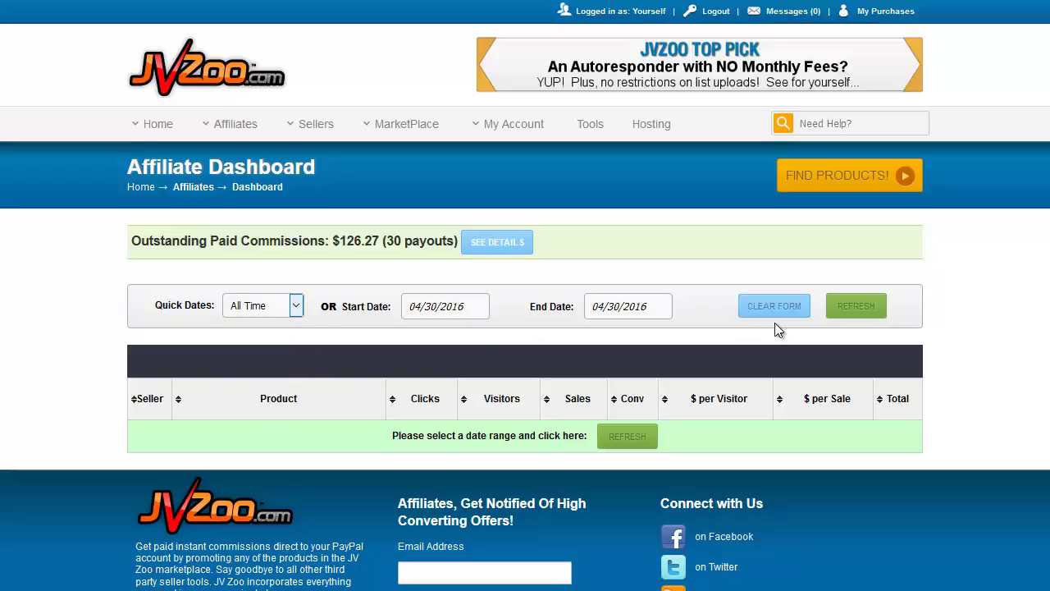
pyautogui.click(854, 309)
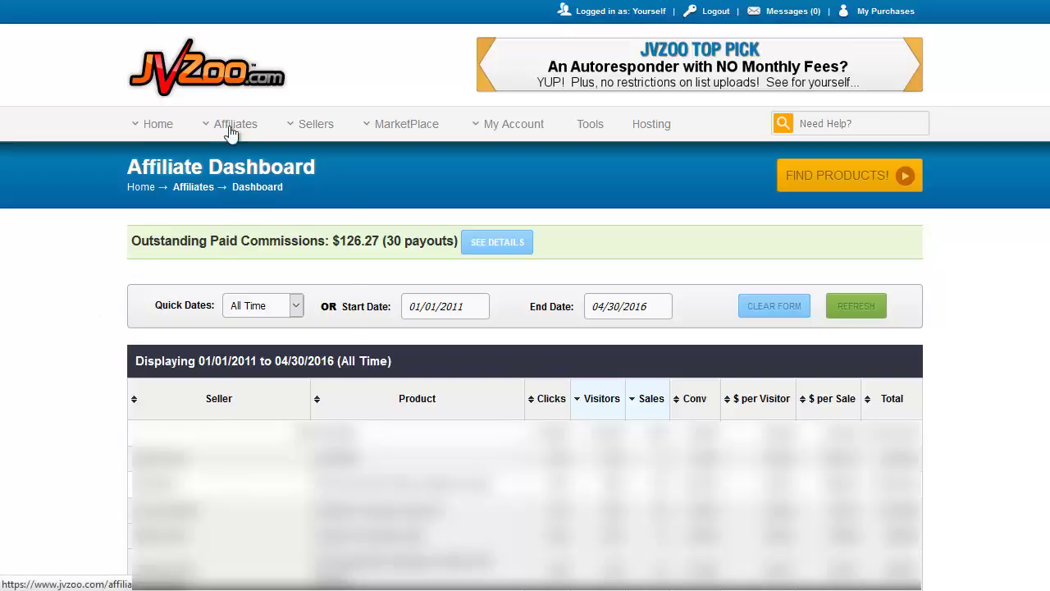
# - Go to Find Products and filter by the Business / Finance category
pyautogui.moveTo(229, 121)
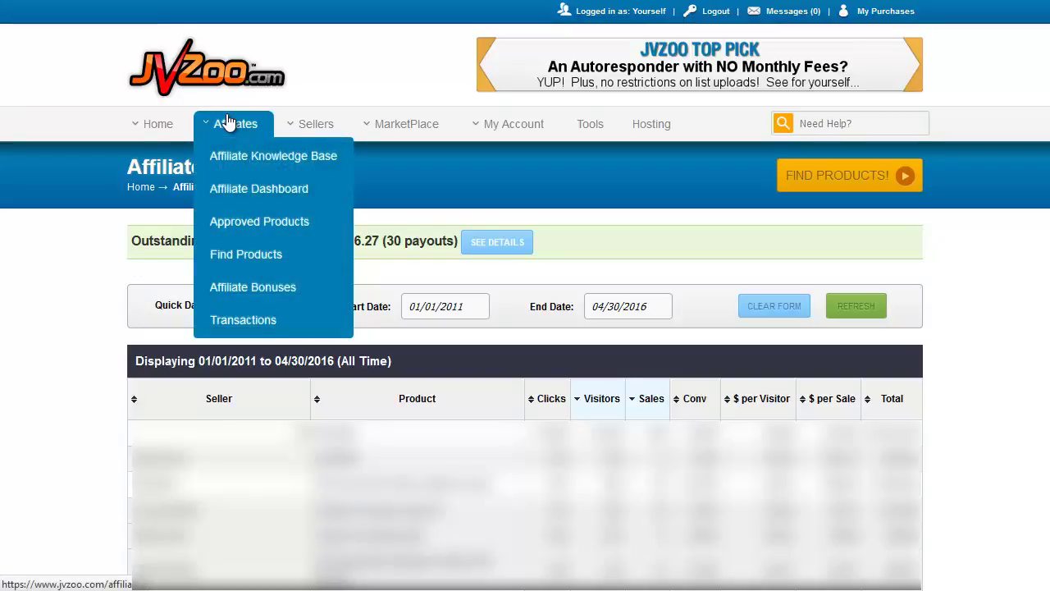
pyautogui.click(242, 264)
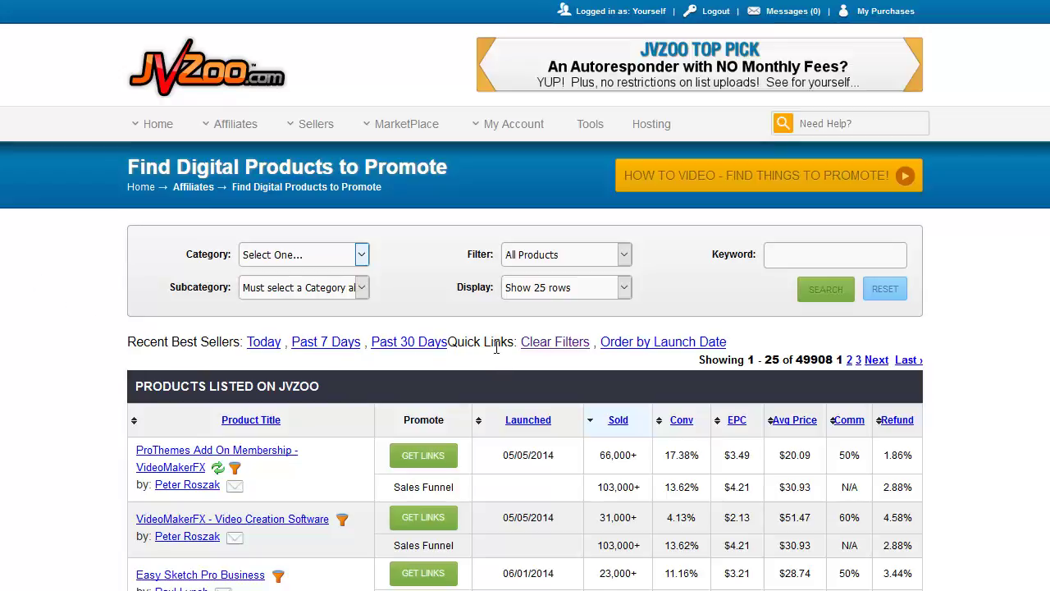
pyautogui.click(341, 255)
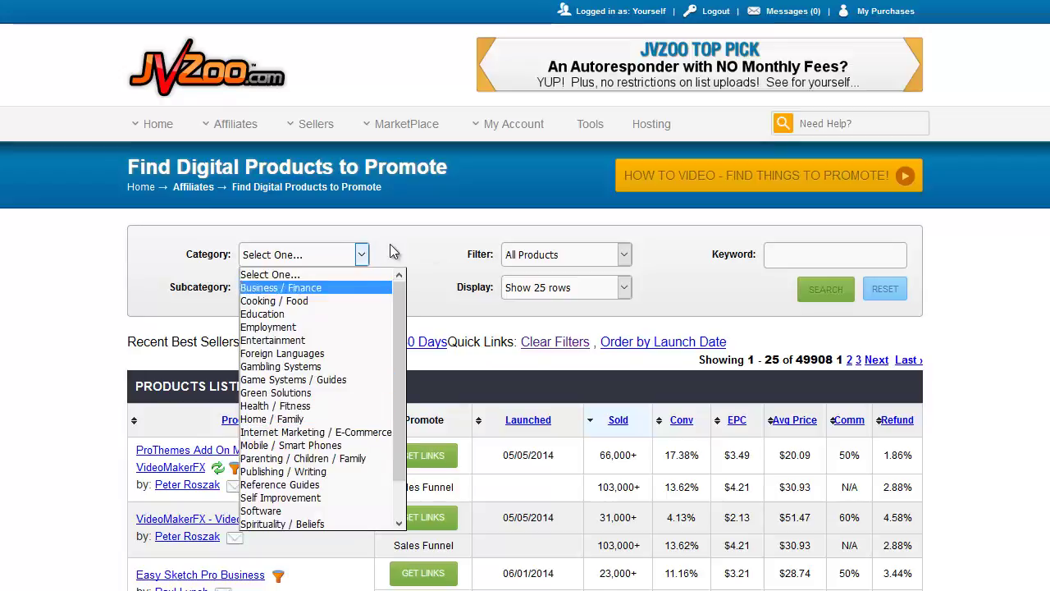
pyautogui.click(400, 234)
pyautogui.click(362, 287)
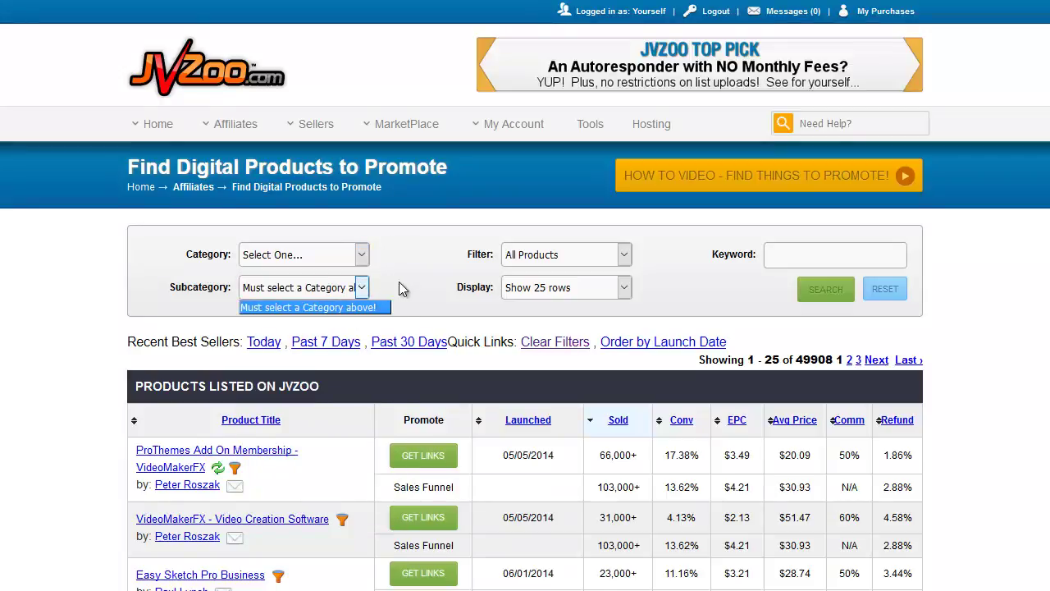
pyautogui.click(401, 284)
pyautogui.click(285, 261)
pyautogui.click(345, 284)
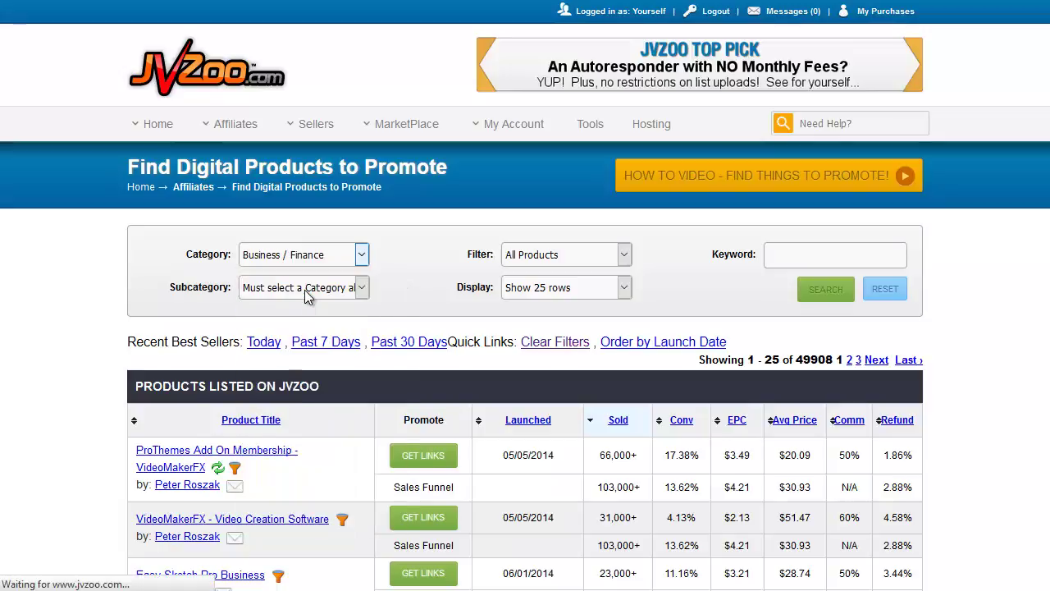
# - Narrow the product list to the Management subcategory, showing 1433 results
pyautogui.click(362, 287)
pyautogui.click(361, 256)
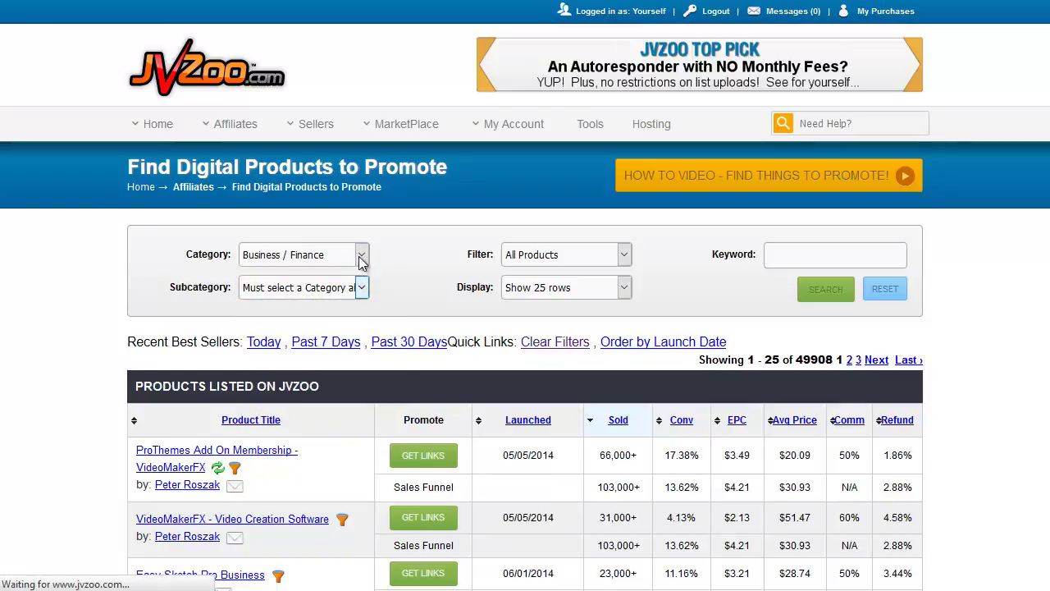
pyautogui.click(361, 254)
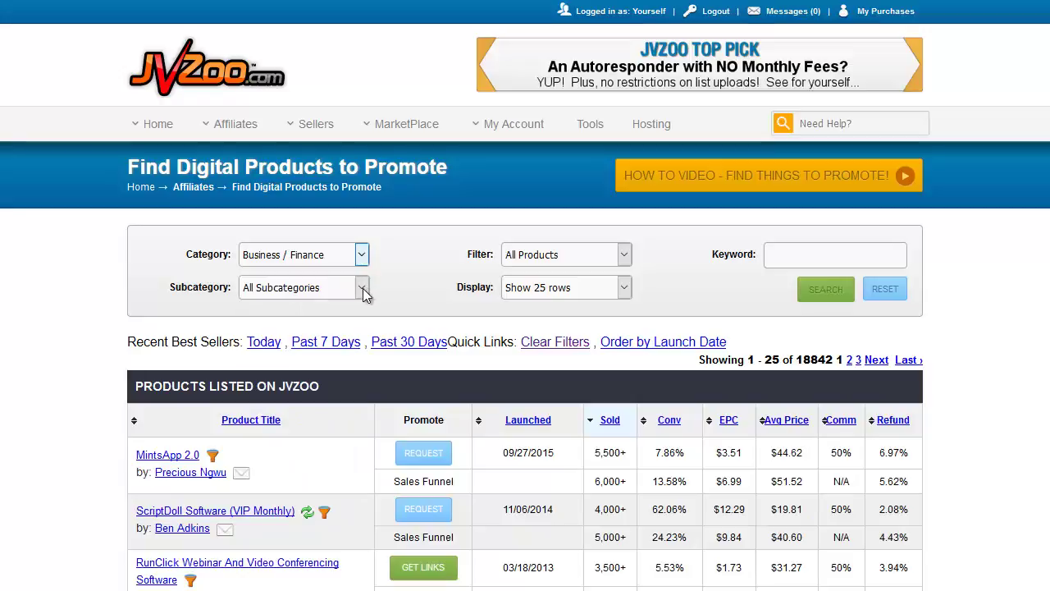
pyautogui.click(362, 287)
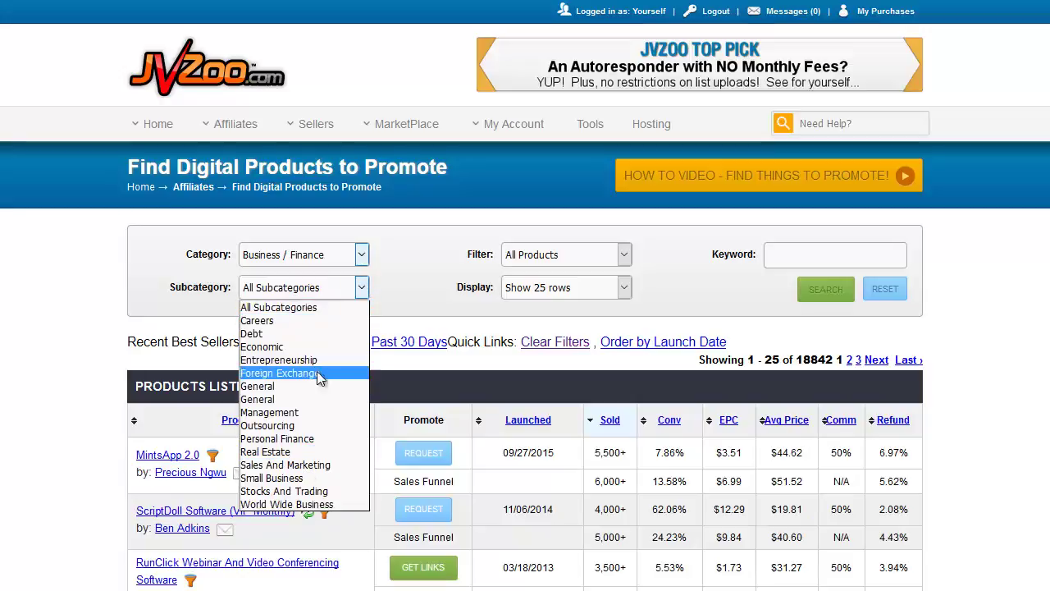
pyautogui.click(296, 412)
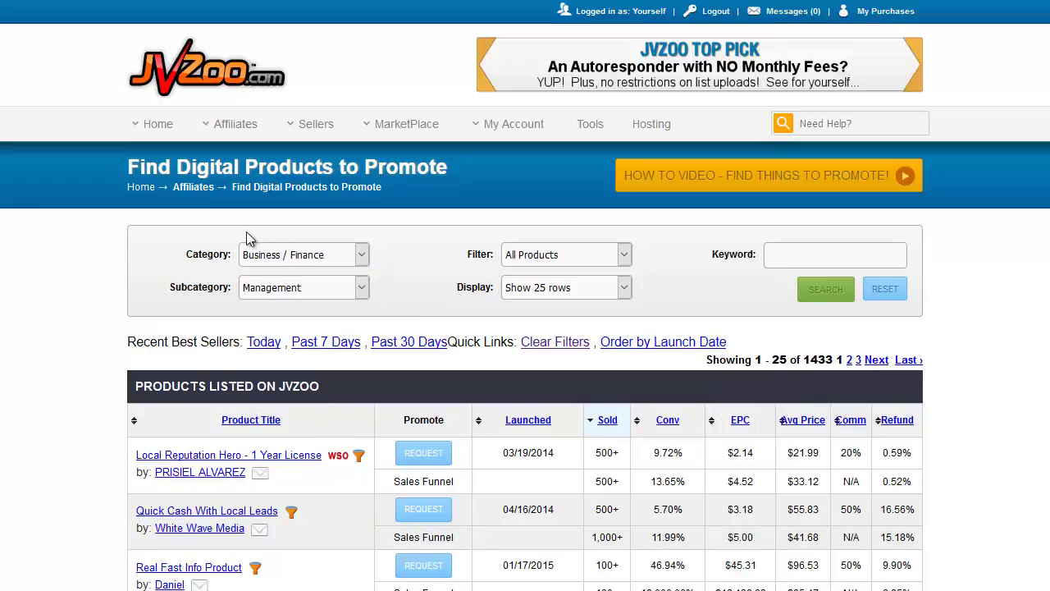
pyautogui.click(609, 255)
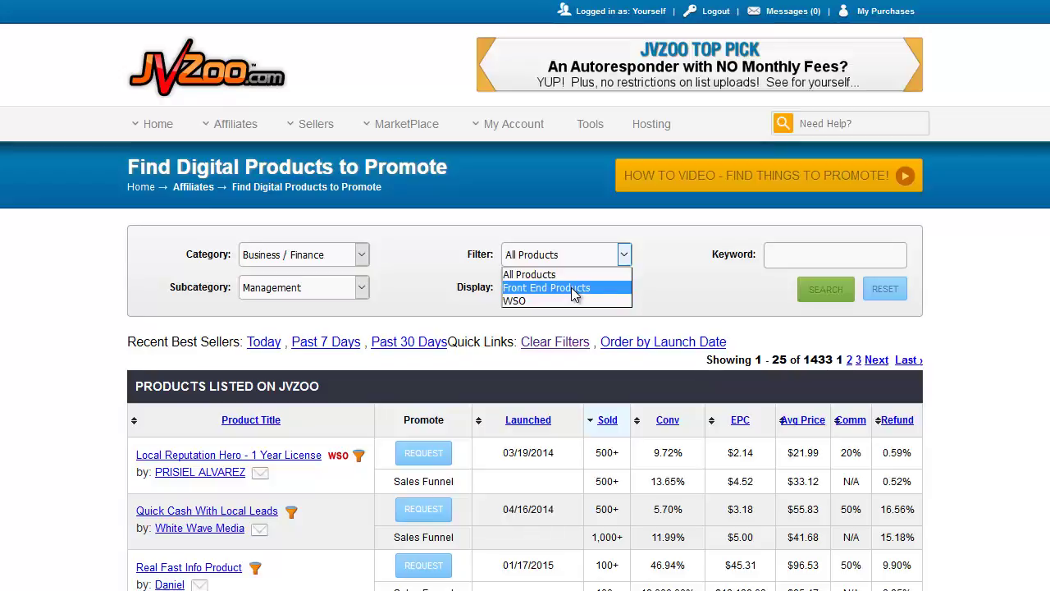
pyautogui.click(654, 278)
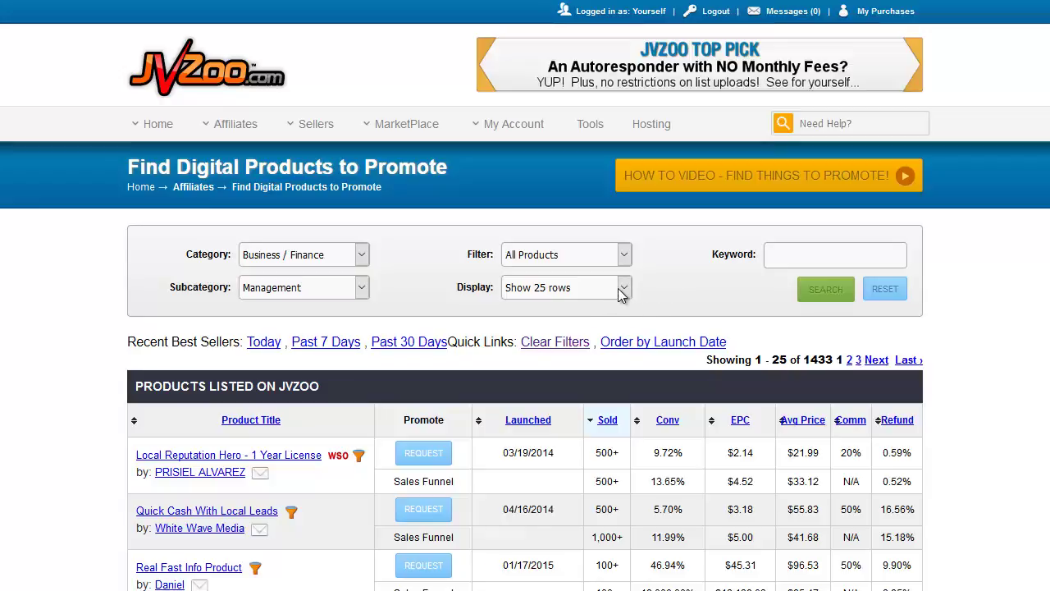
pyautogui.click(625, 291)
pyautogui.click(626, 292)
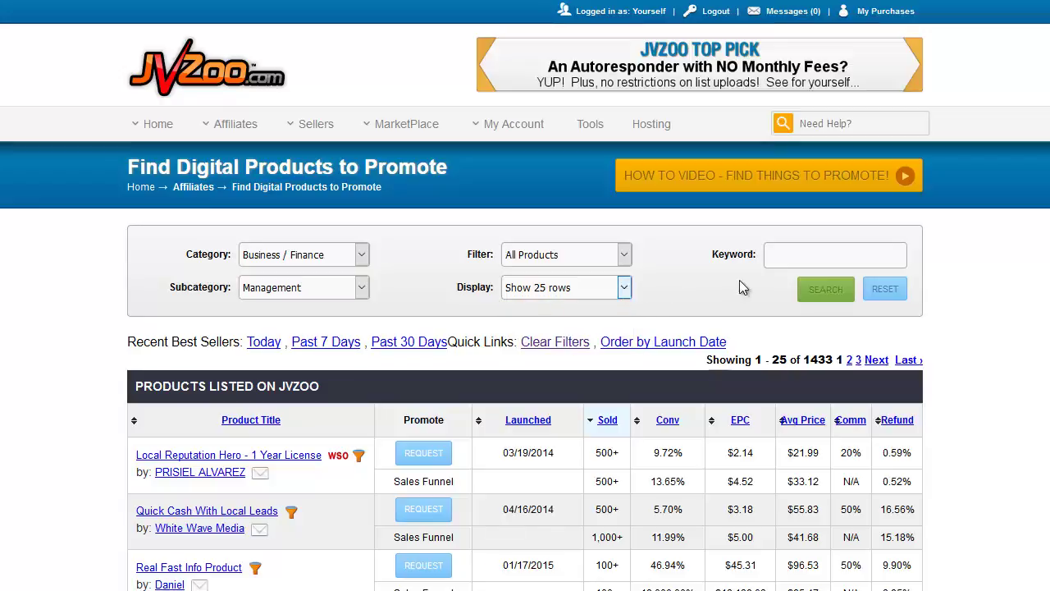
pyautogui.click(794, 255)
pyautogui.tripleClick(499, 457)
pyautogui.click(493, 456)
pyautogui.moveTo(138, 454); pyautogui.dragTo(912, 484)
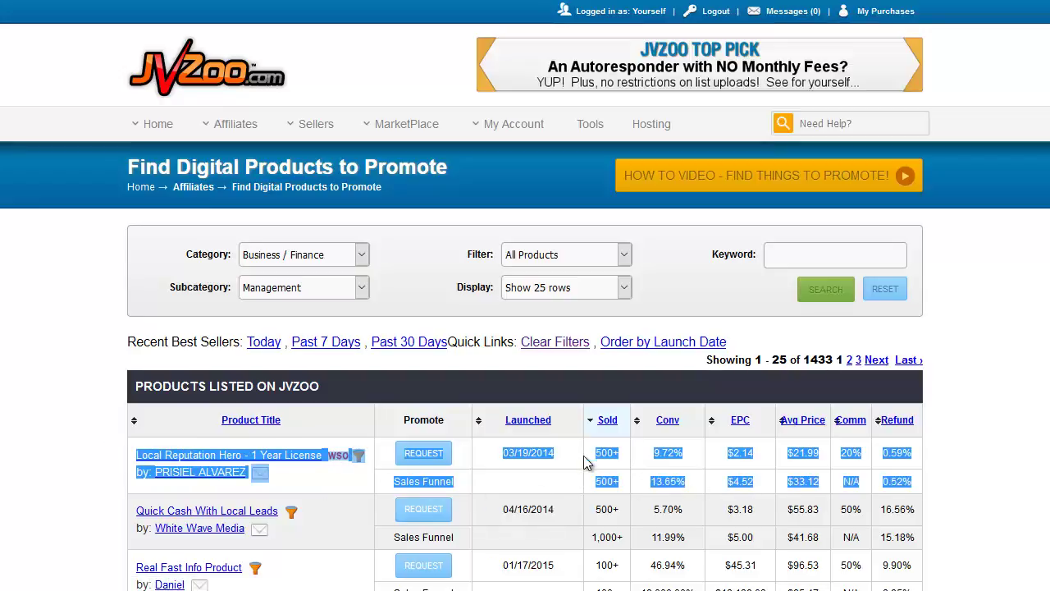
pyautogui.click(962, 440)
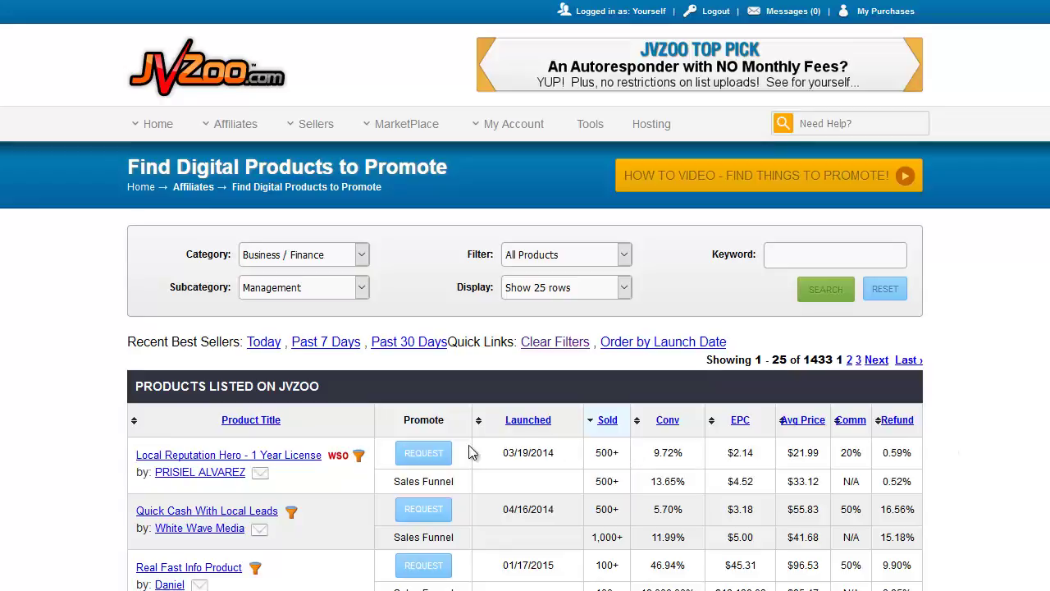
pyautogui.moveTo(603, 453); pyautogui.dragTo(902, 454)
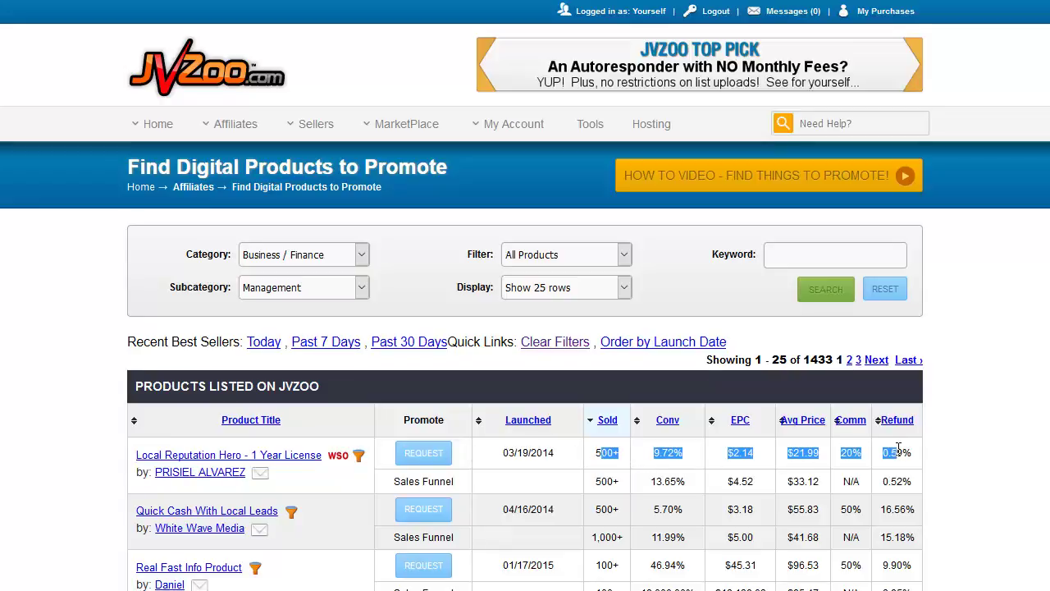
pyautogui.click(829, 454)
pyautogui.moveTo(595, 482); pyautogui.dragTo(903, 477)
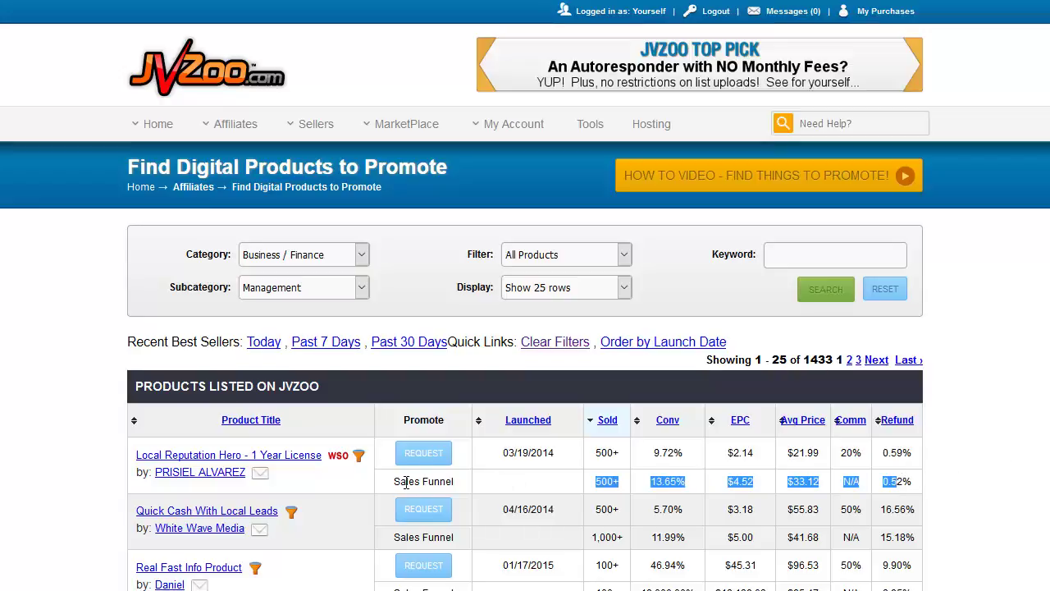
pyautogui.moveTo(407, 482); pyautogui.dragTo(441, 481)
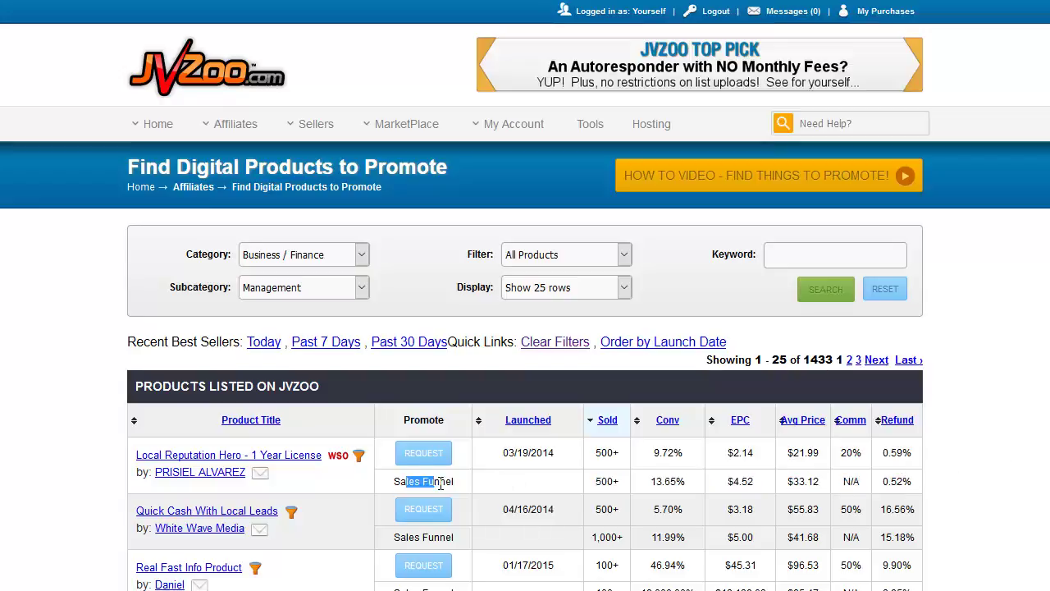
pyautogui.click(939, 456)
pyautogui.moveTo(595, 452); pyautogui.dragTo(620, 453)
pyautogui.moveTo(594, 482); pyautogui.dragTo(620, 482)
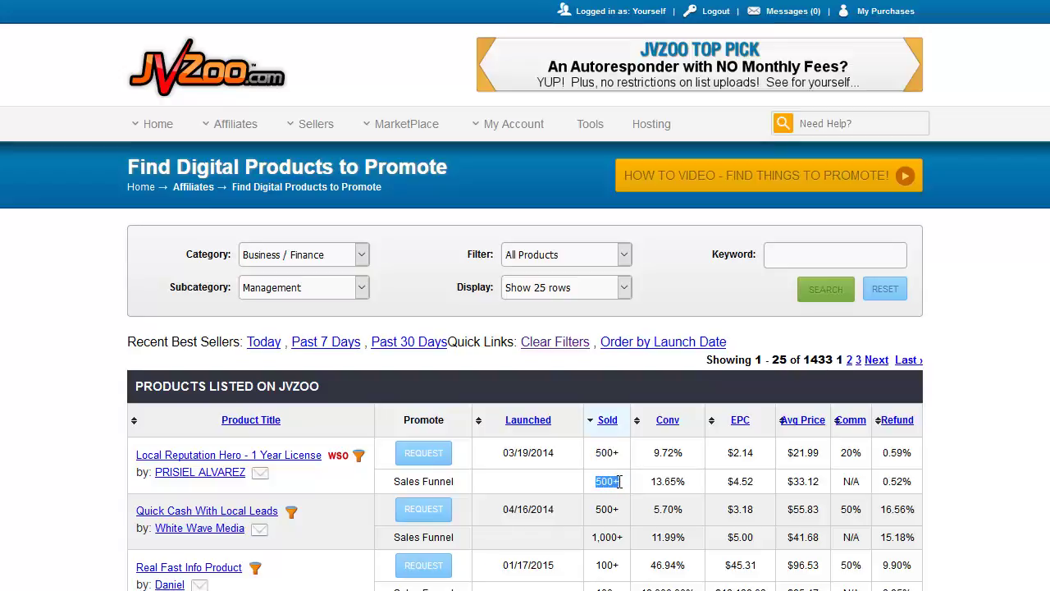
pyautogui.click(607, 461)
pyautogui.moveTo(595, 509); pyautogui.dragTo(620, 510)
pyautogui.moveTo(592, 537); pyautogui.dragTo(615, 539)
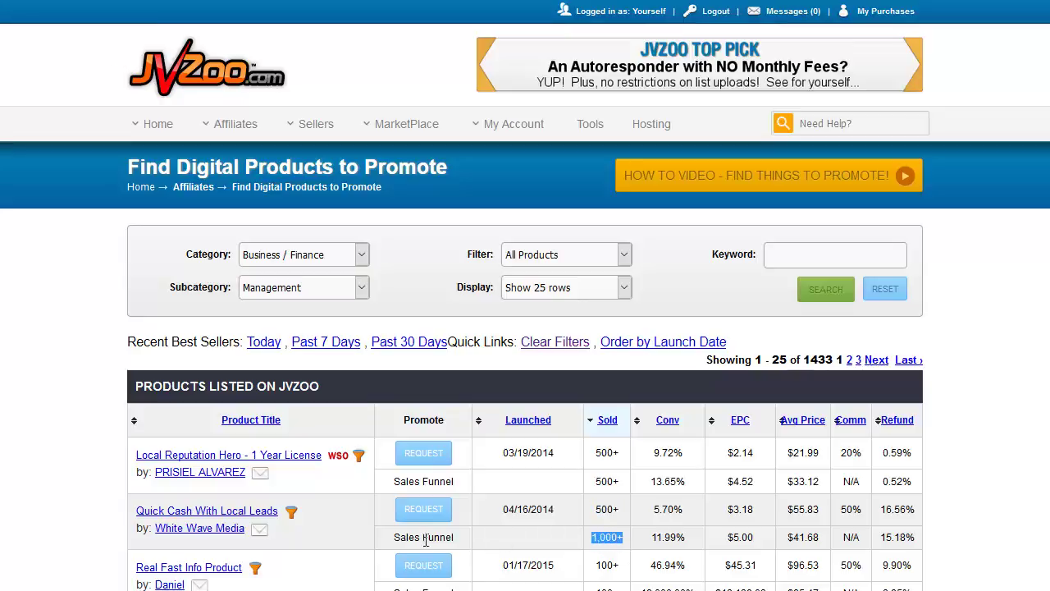
pyautogui.moveTo(401, 538); pyautogui.dragTo(444, 537)
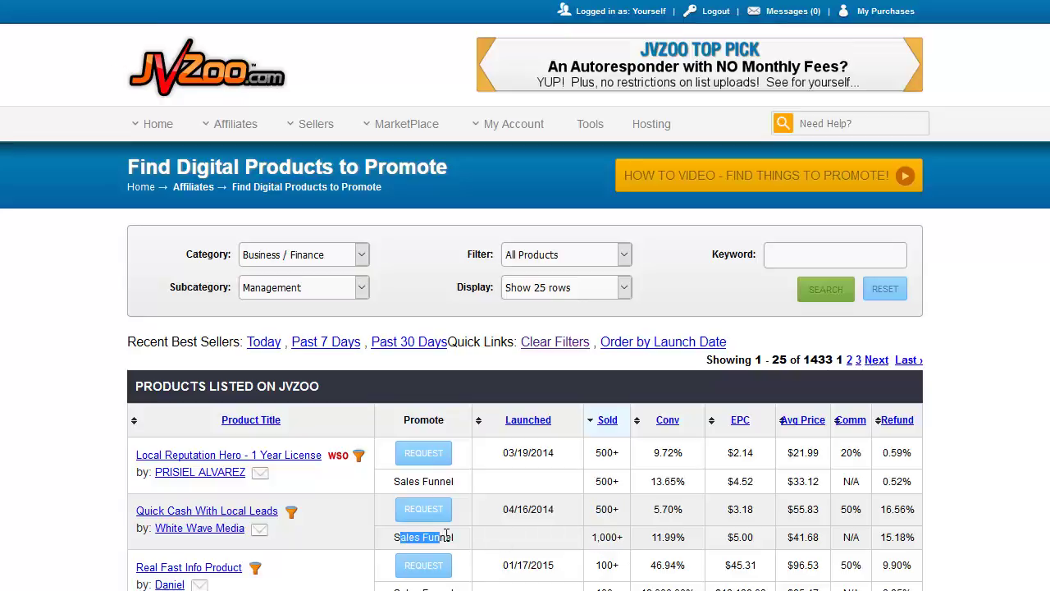
pyautogui.click(602, 509)
pyautogui.moveTo(841, 453); pyautogui.dragTo(861, 455)
pyautogui.moveTo(840, 510); pyautogui.dragTo(861, 482)
pyautogui.click(939, 471)
pyautogui.moveTo(884, 452); pyautogui.dragTo(920, 461)
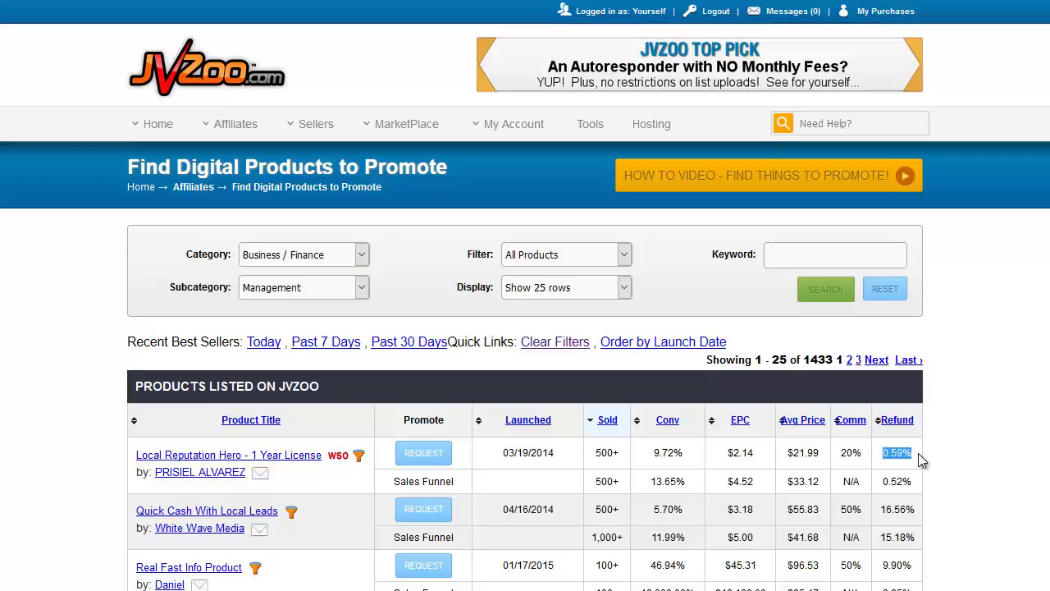
pyautogui.click(921, 461)
pyautogui.moveTo(878, 510); pyautogui.dragTo(919, 512)
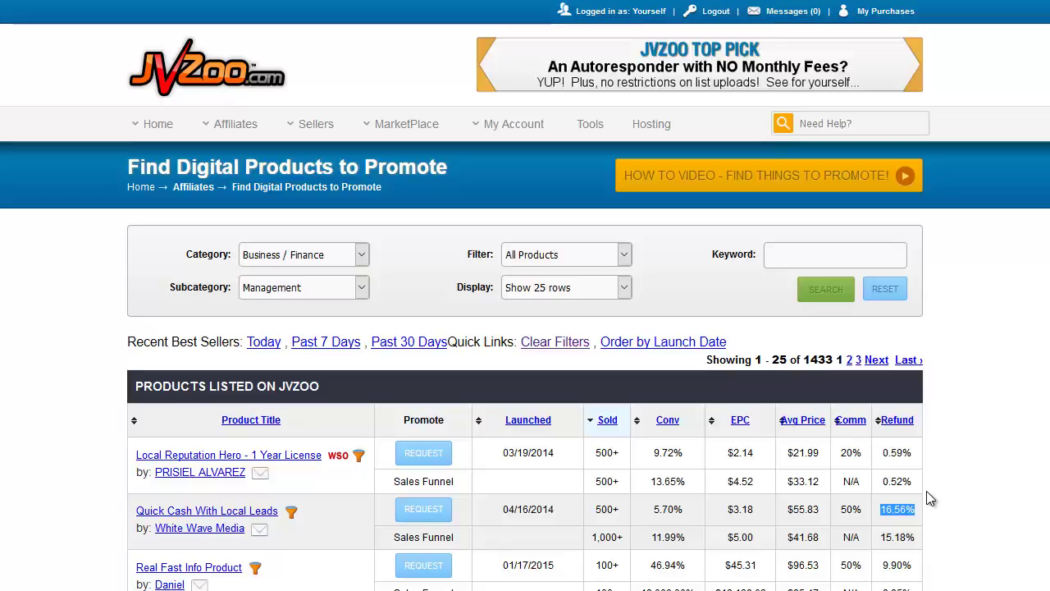
pyautogui.click(943, 517)
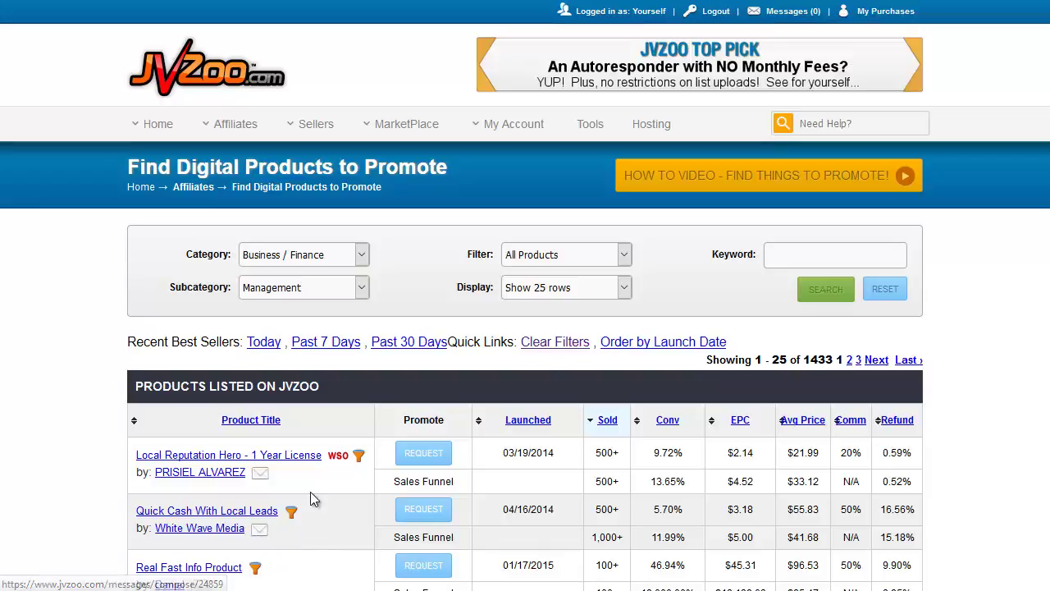
pyautogui.moveTo(132, 341); pyautogui.dragTo(240, 341)
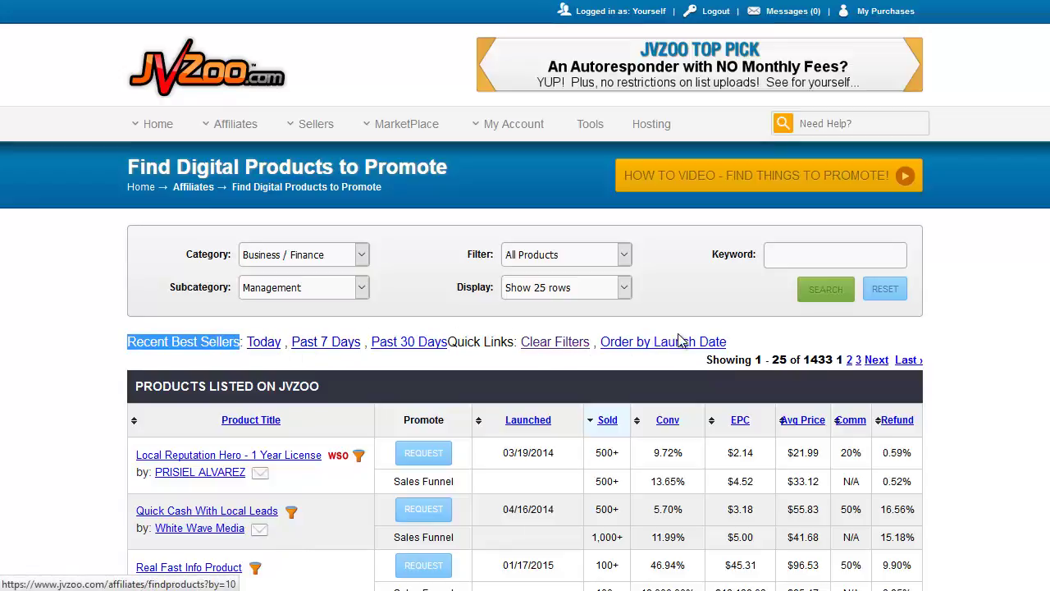
pyautogui.click(77, 341)
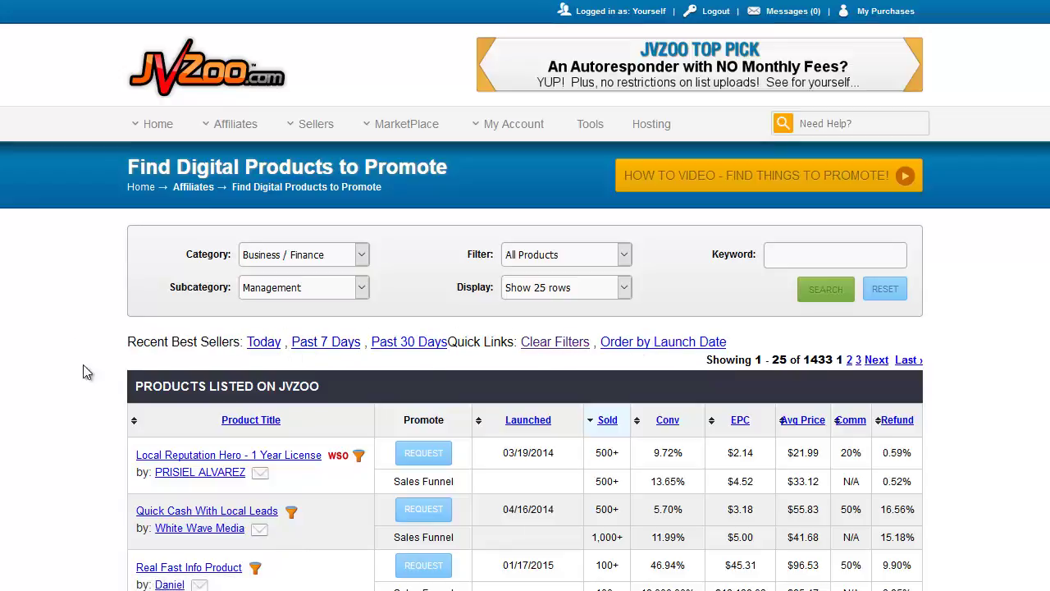
# - Subscribe to White Wave Media's launches from its seller profile, then return to the results
pyautogui.click(205, 534)
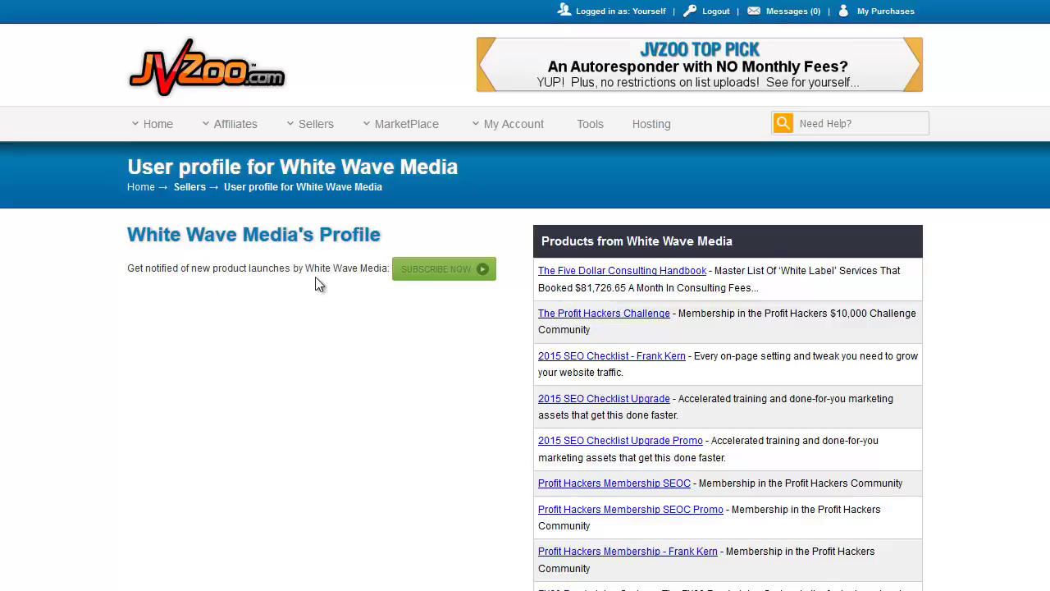
pyautogui.click(460, 275)
pyautogui.scroll(-4, 907, 353)
pyautogui.scroll(4, 907, 353)
pyautogui.click(30, 2)
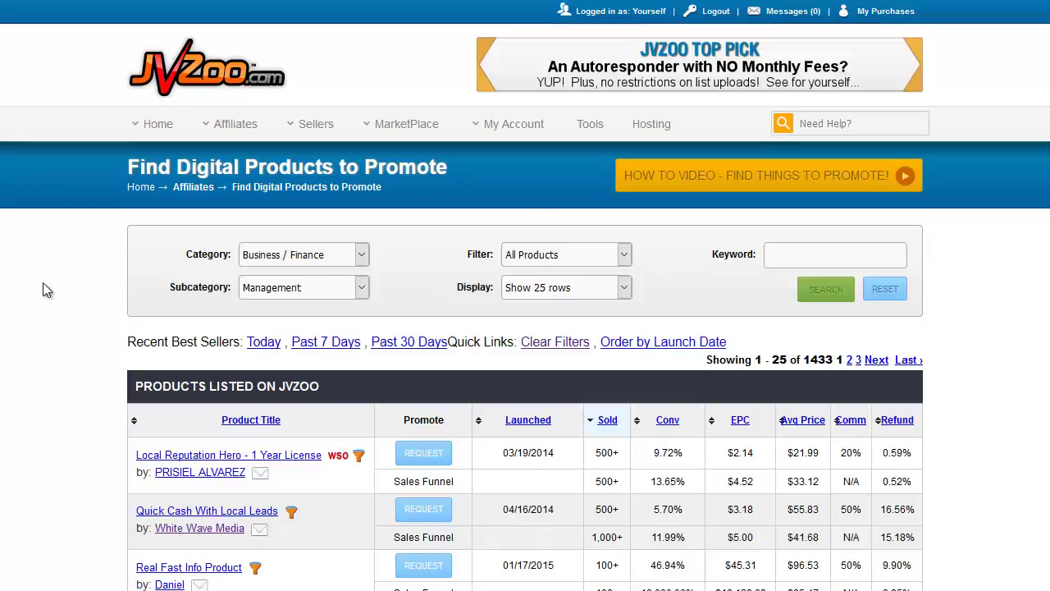
# - Show Your Approved Products, listing 869 products led by ProThemes Add On Membership - VideoMakerFX
pyautogui.moveTo(236, 125)
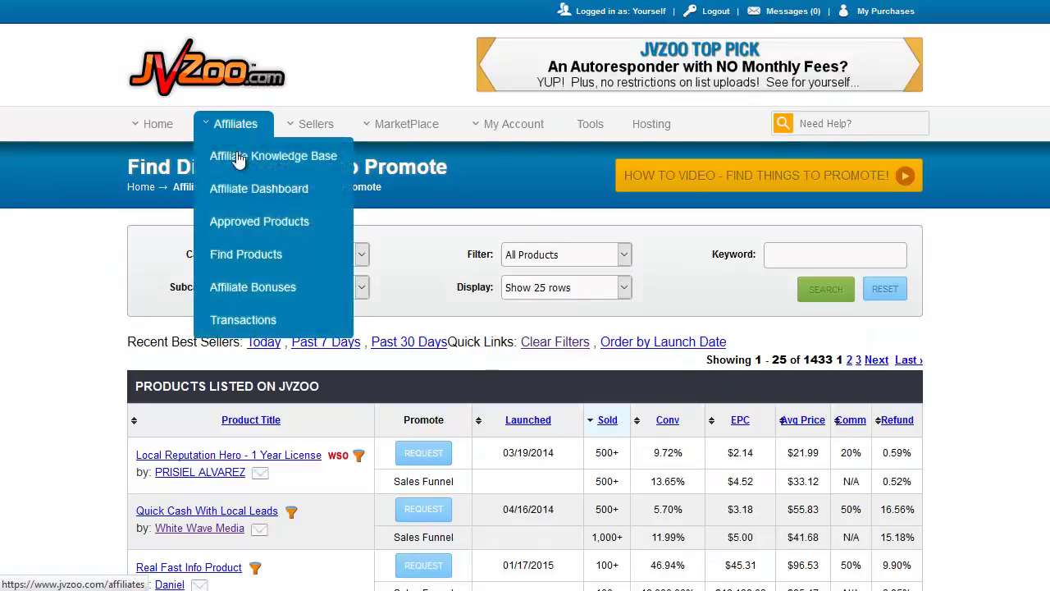
pyautogui.click(238, 230)
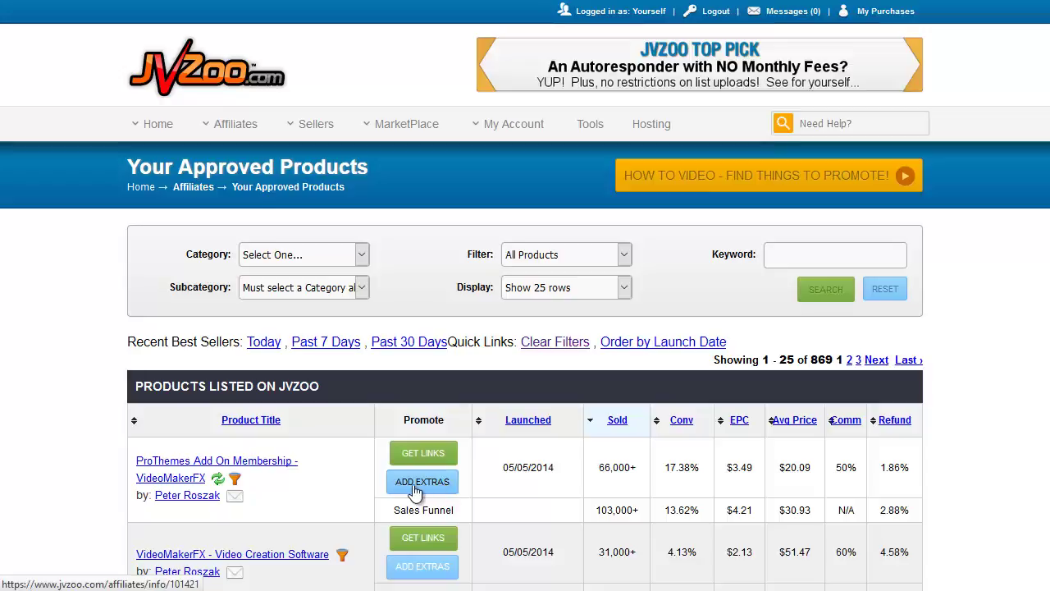
pyautogui.moveTo(243, 128)
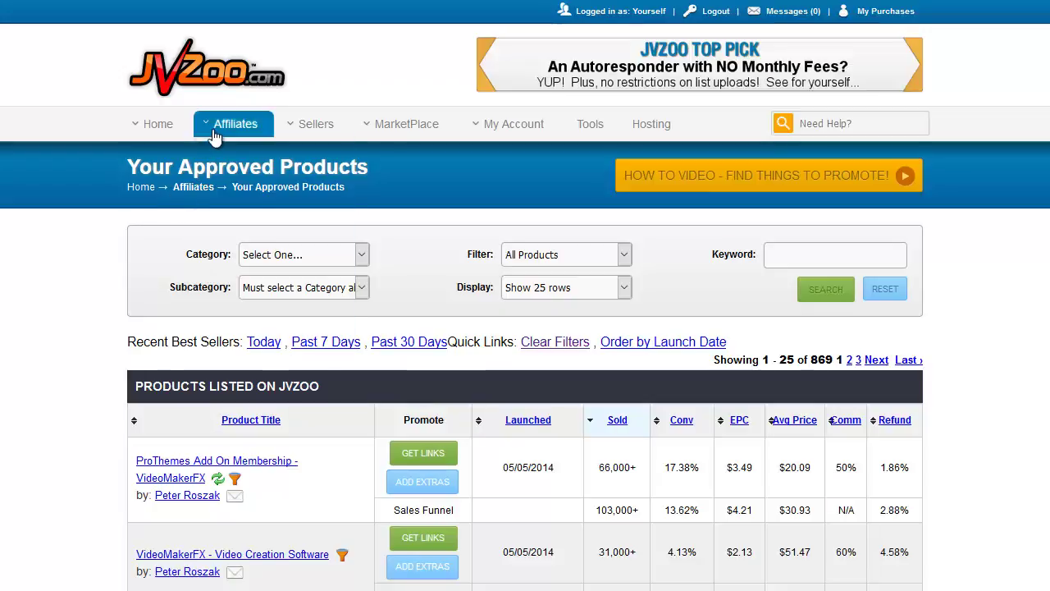
# - Open ProThemes Add On Membership - VideoMakerFX's affiliate information and expand its ADD BONUS form
pyautogui.click(427, 484)
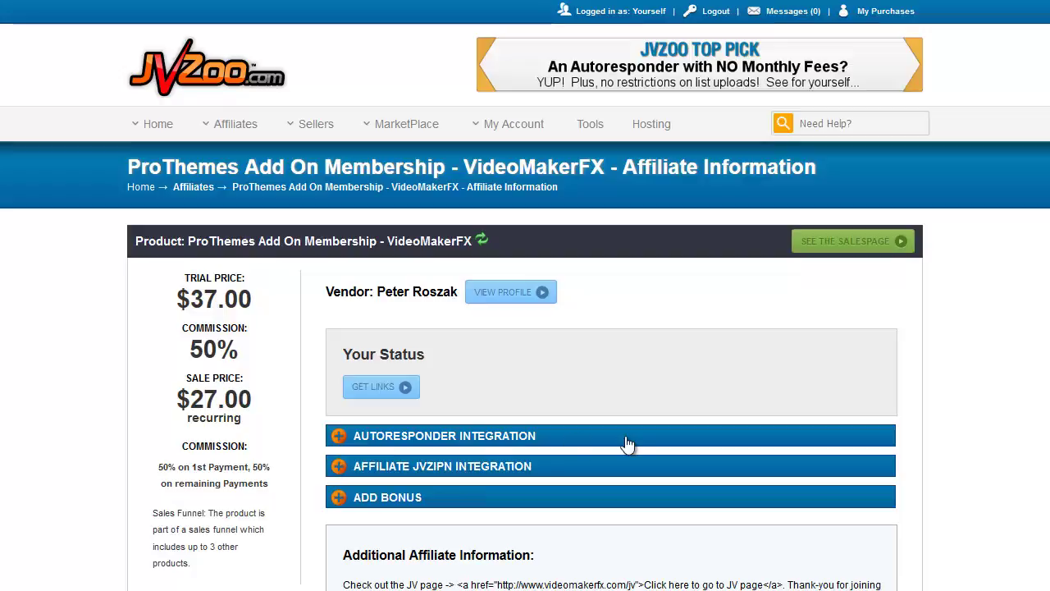
pyautogui.click(334, 500)
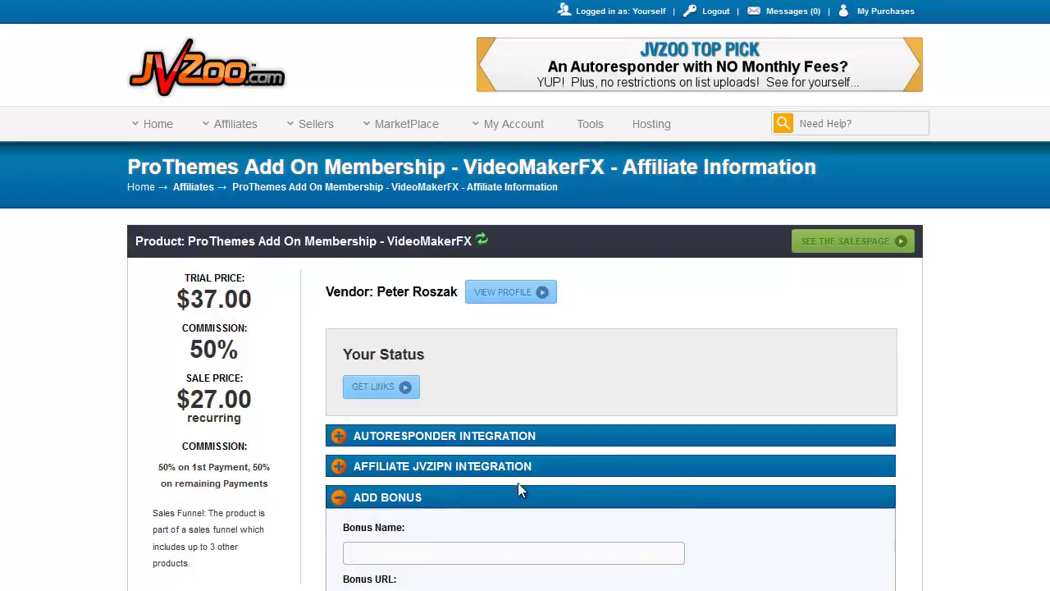
pyautogui.scroll(-1, 725, 469)
pyautogui.scroll(-3, 723, 469)
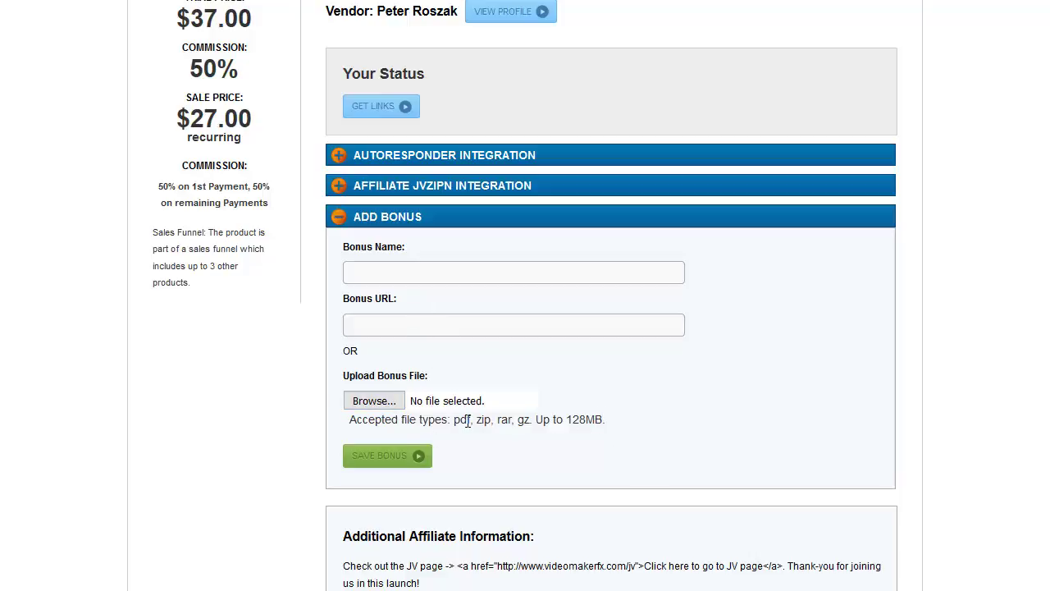
# - Check the Bonus Name and Bonus URL fields, then expand the GetResponse autoresponder settings
pyautogui.click(408, 275)
pyautogui.click(385, 327)
pyautogui.click(345, 162)
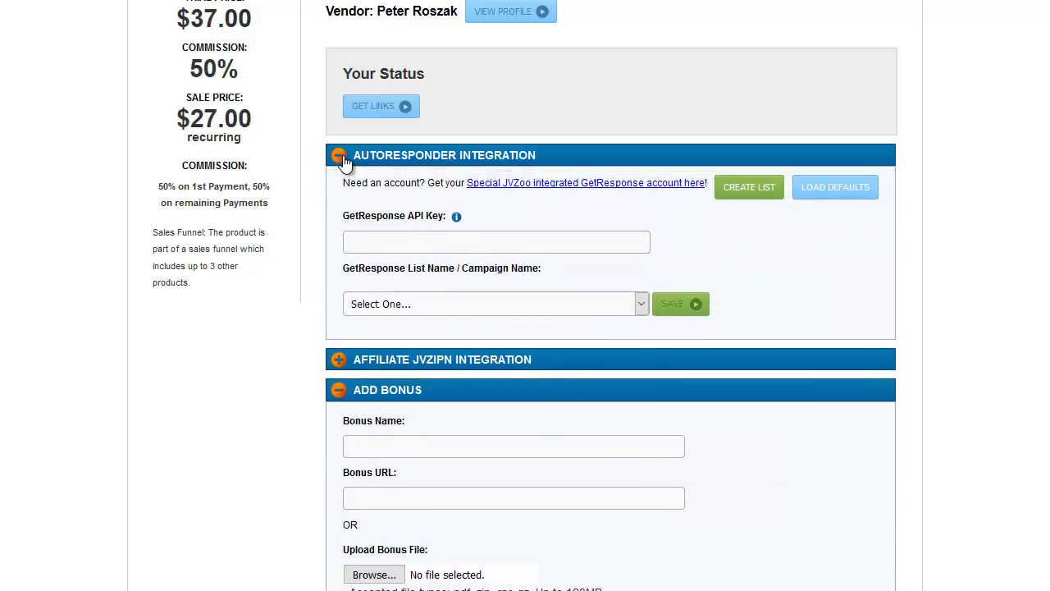
pyautogui.moveTo(473, 221)
pyautogui.scroll(-5, 783, 330)
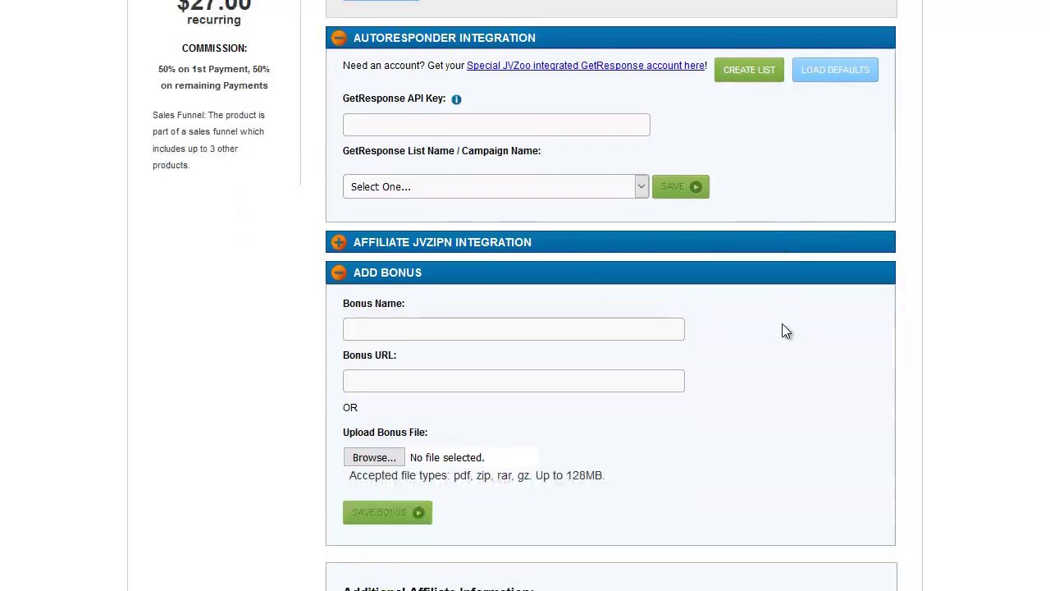
pyautogui.scroll(8, 640, 285)
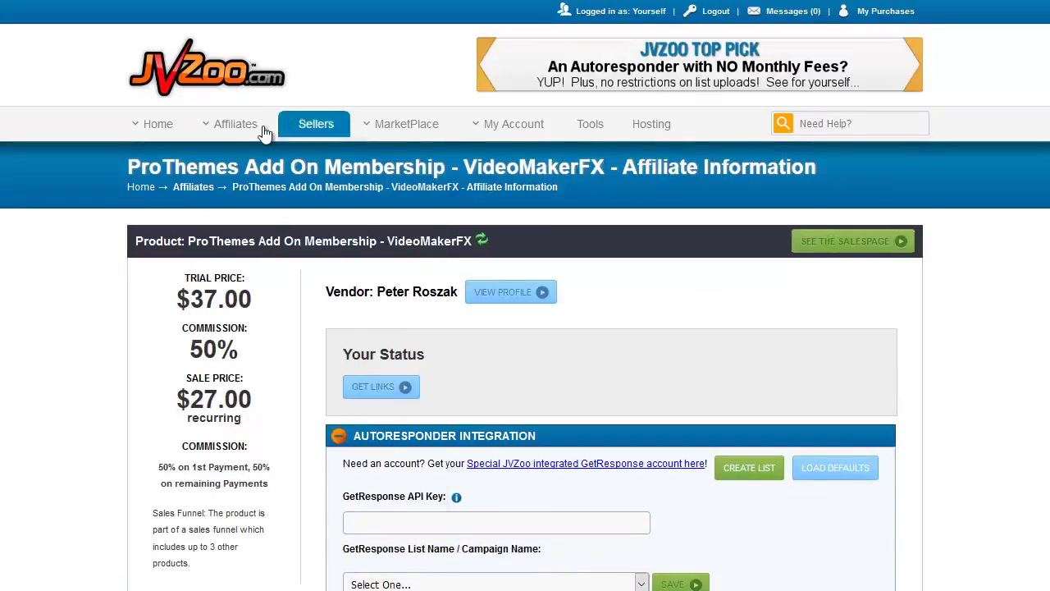
# - Show today's affiliate transactions for 04/30/2016: 0 transactions, $0.00
pyautogui.moveTo(249, 130)
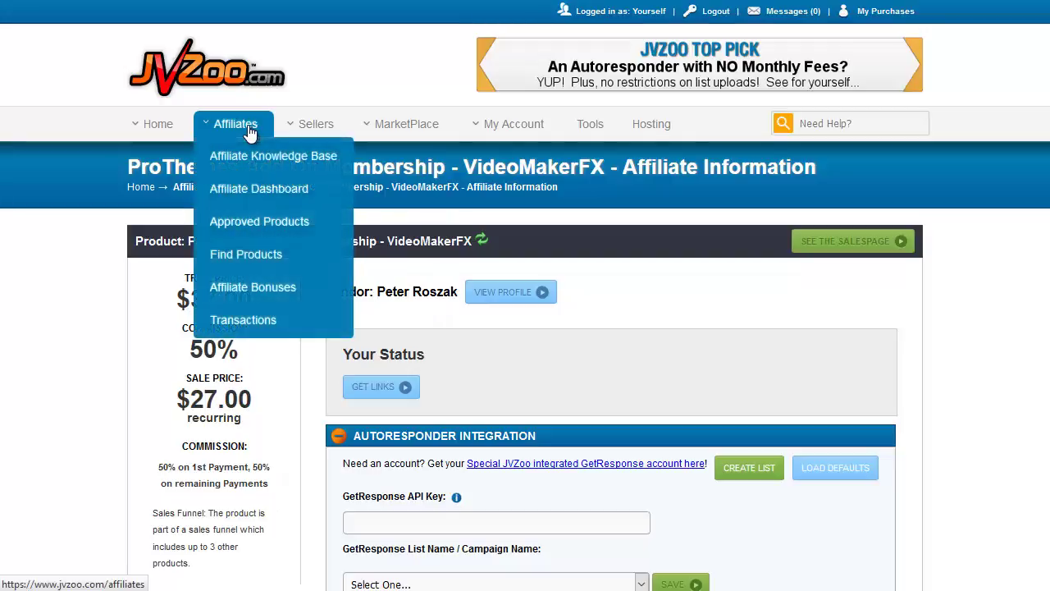
pyautogui.click(254, 324)
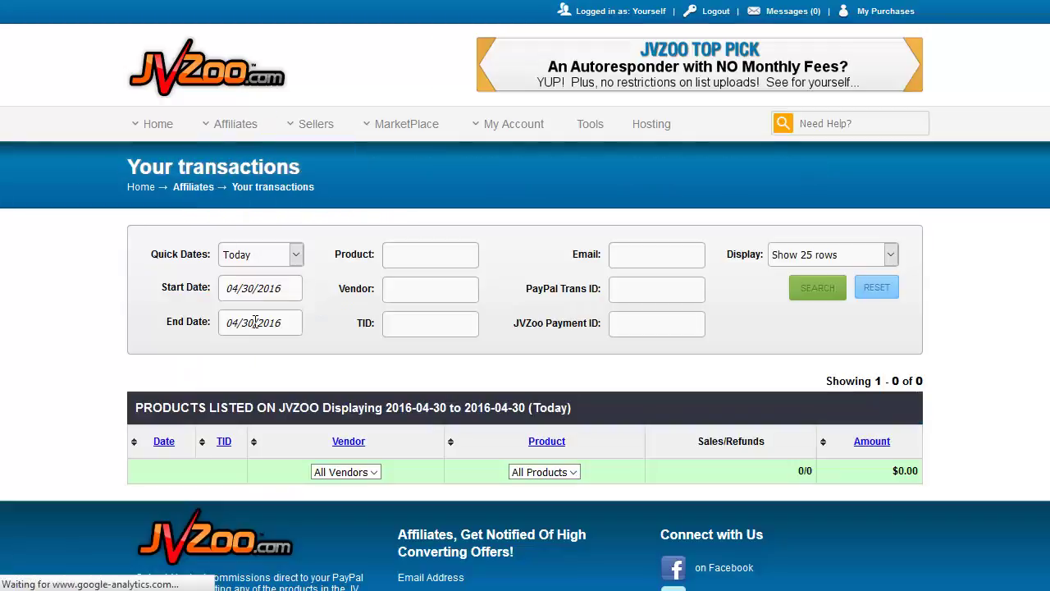